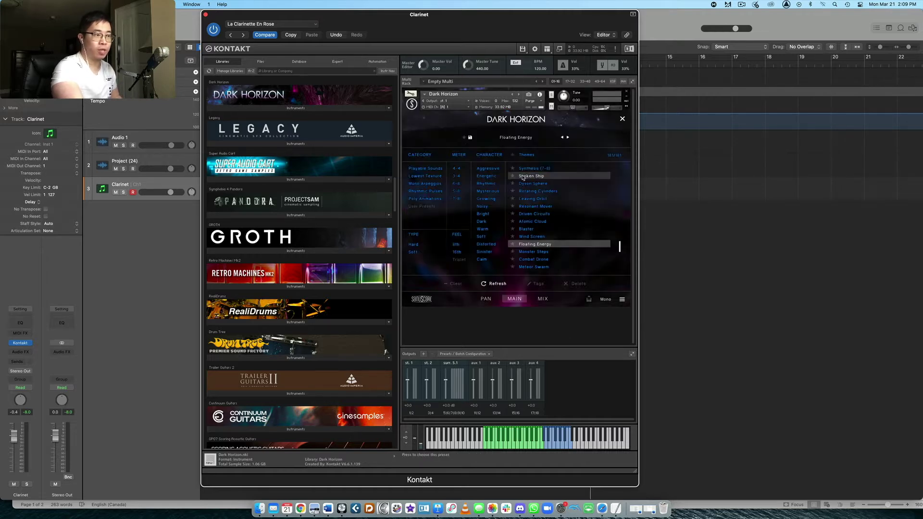
Close the theme browser with Floating Energy loaded and try out its green and blue key ranges
{"action": "left_click", "coordinate": [517, 175]}
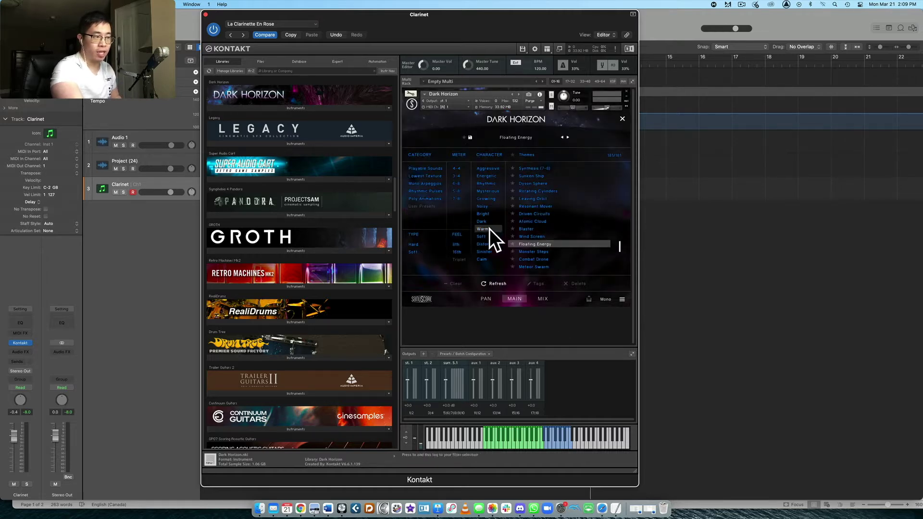
{"action": "left_click", "coordinate": [622, 119]}
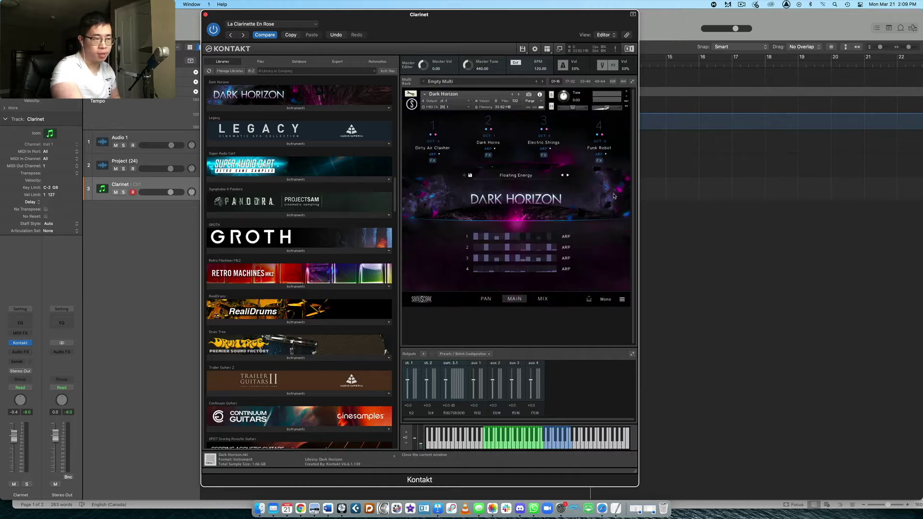
{"action": "left_click", "coordinate": [525, 440]}
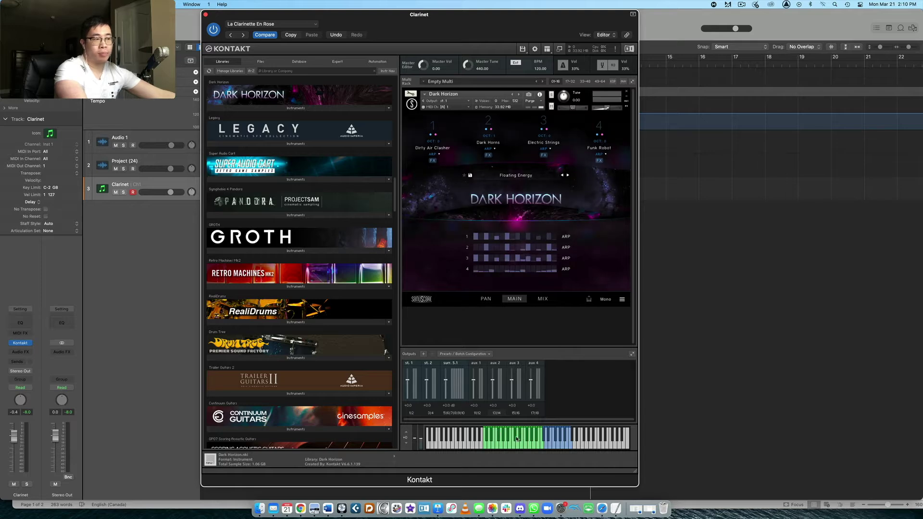
{"action": "left_click", "coordinate": [565, 444]}
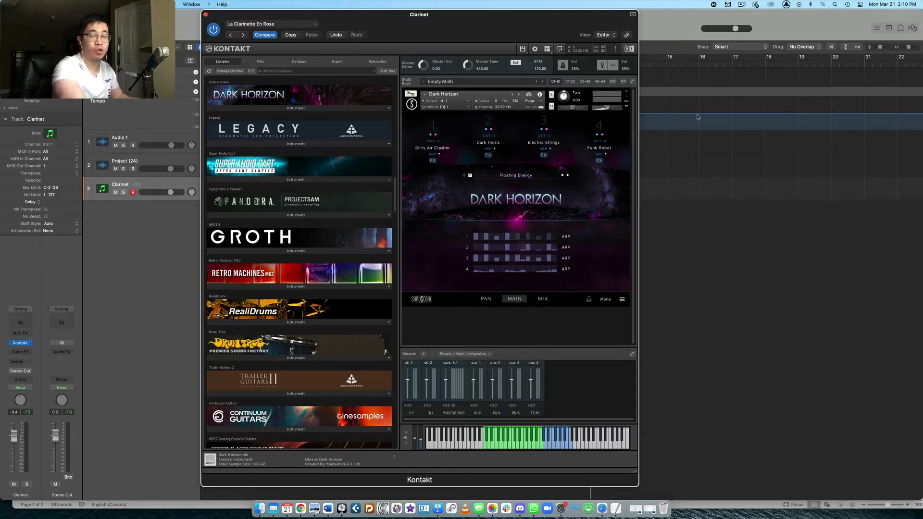
{"action": "mouse_move", "coordinate": [490, 15]}
{"action": "left_mouse_down"}
{"action": "mouse_move", "coordinate": [492, 75]}
{"action": "mouse_move", "coordinate": [493, 15]}
{"action": "left_mouse_up"}
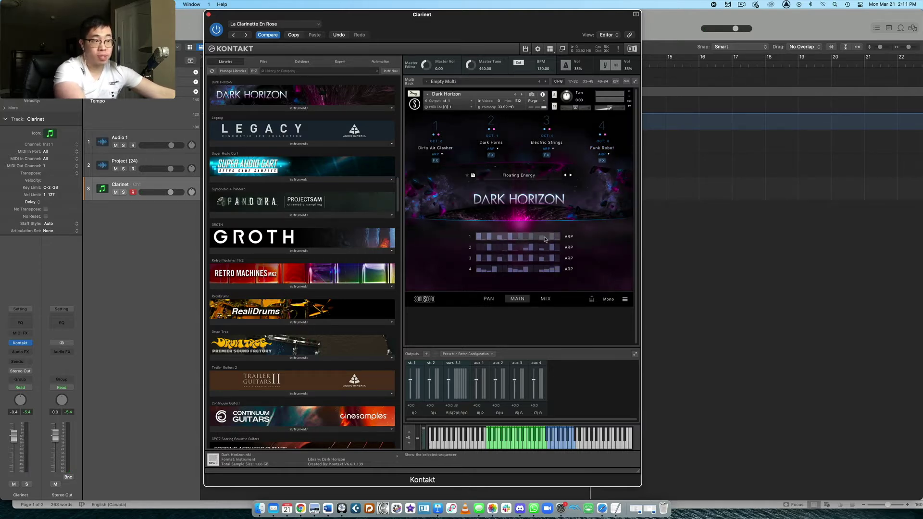
Examine the arpeggiator step sequences of slot 1 and slot 4, returning to the main page after each
{"action": "left_click", "coordinate": [545, 238]}
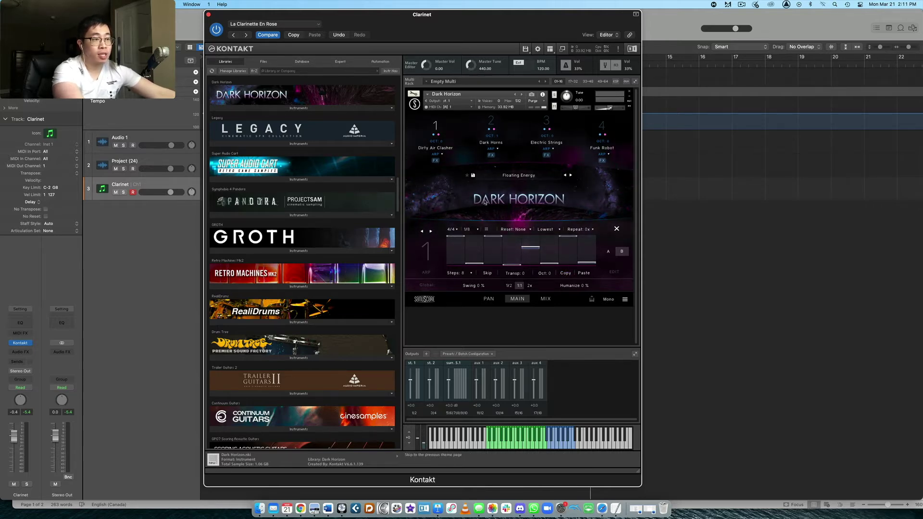
{"action": "left_click", "coordinate": [618, 231]}
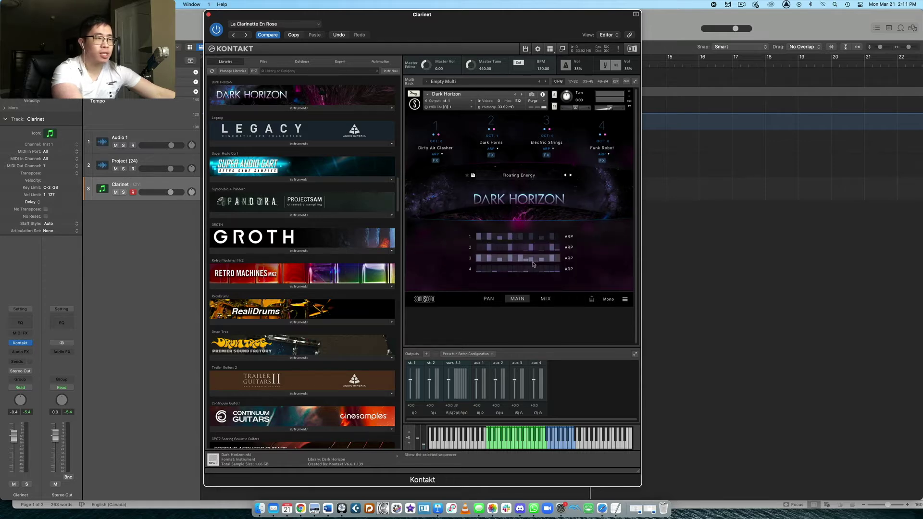
{"action": "left_click", "coordinate": [518, 269]}
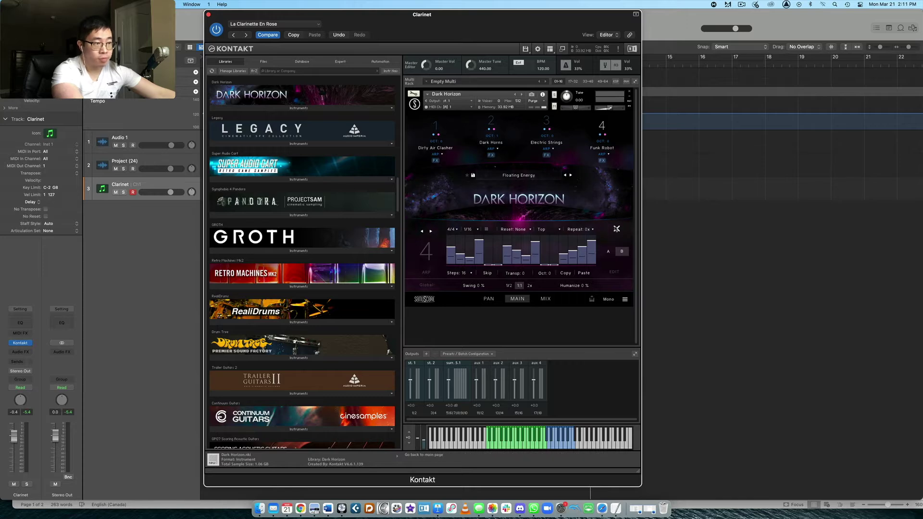
{"action": "left_click", "coordinate": [617, 230]}
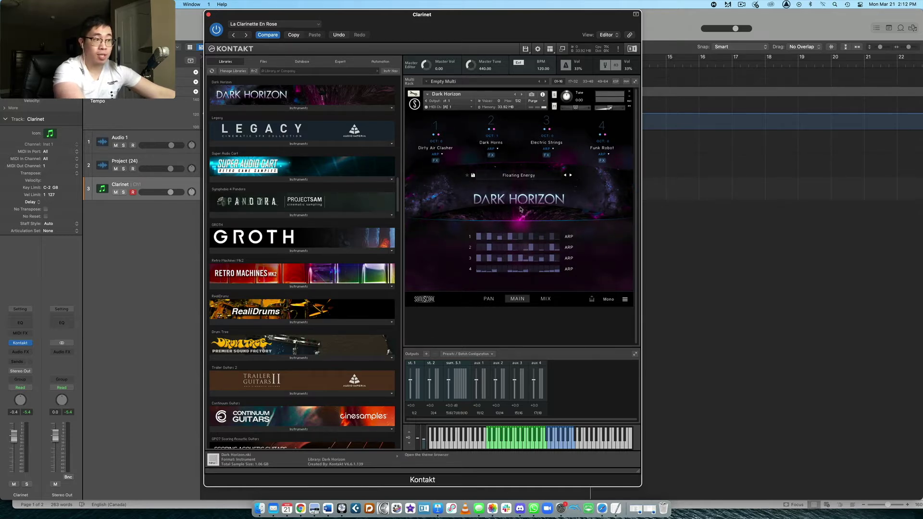
Filter the themes by the Playable Sounds category, load Underwater Monster and return to the main page
{"action": "left_click", "coordinate": [548, 200]}
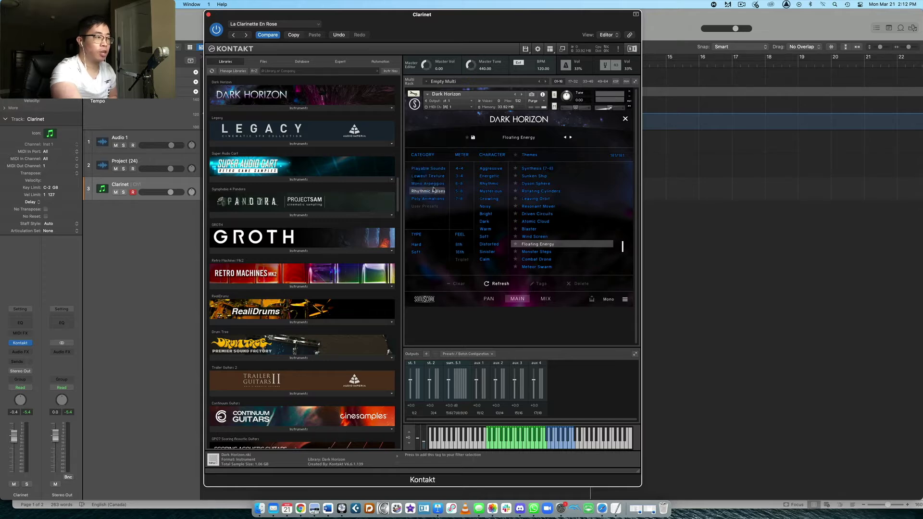
{"action": "left_click", "coordinate": [438, 169]}
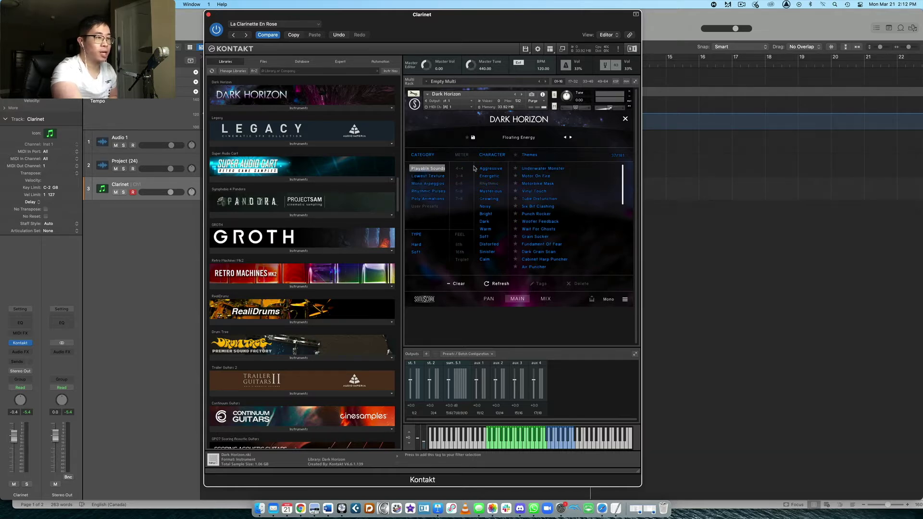
{"action": "left_click", "coordinate": [553, 169]}
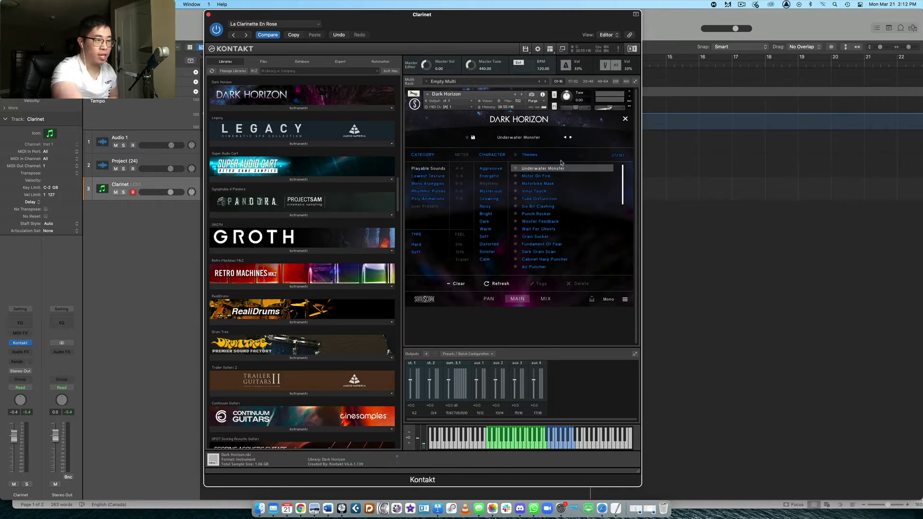
{"action": "left_click", "coordinate": [625, 119]}
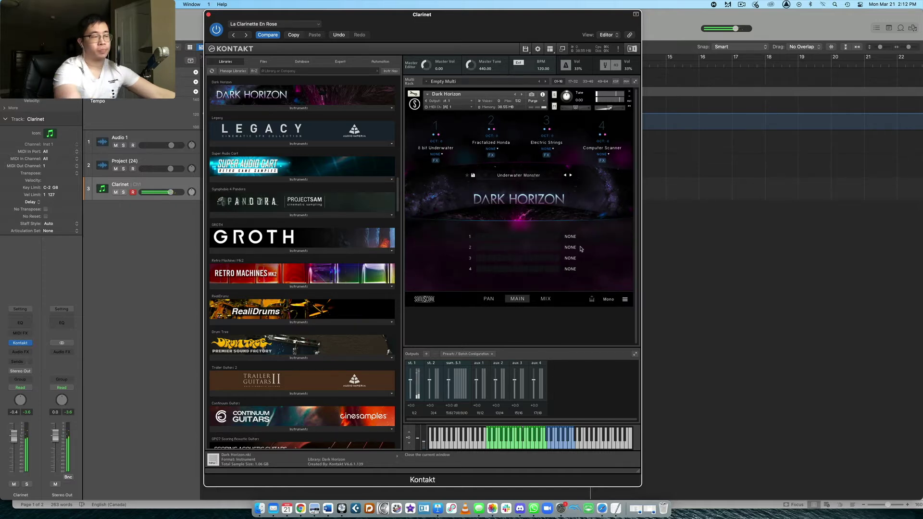
Load the Woofer Feedback theme from the Playable Sounds list and return to the main page
{"action": "left_click", "coordinate": [531, 176]}
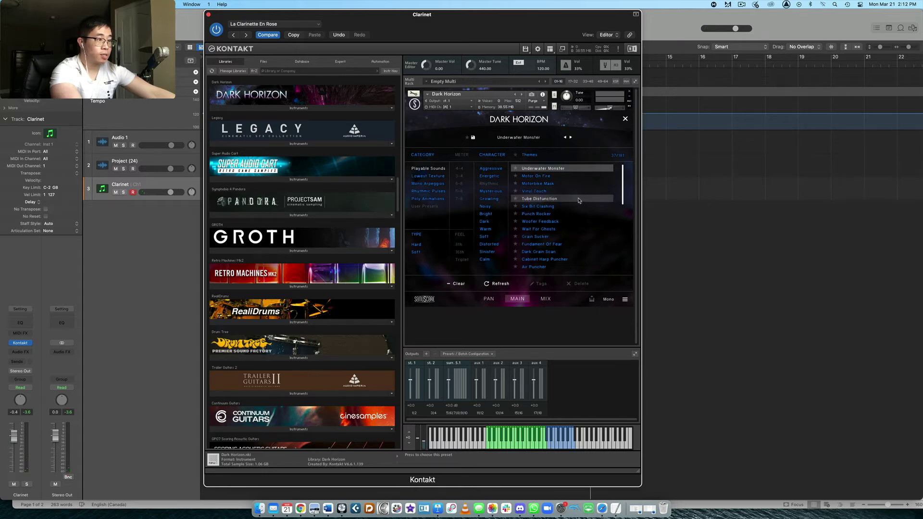
{"action": "left_click", "coordinate": [541, 222]}
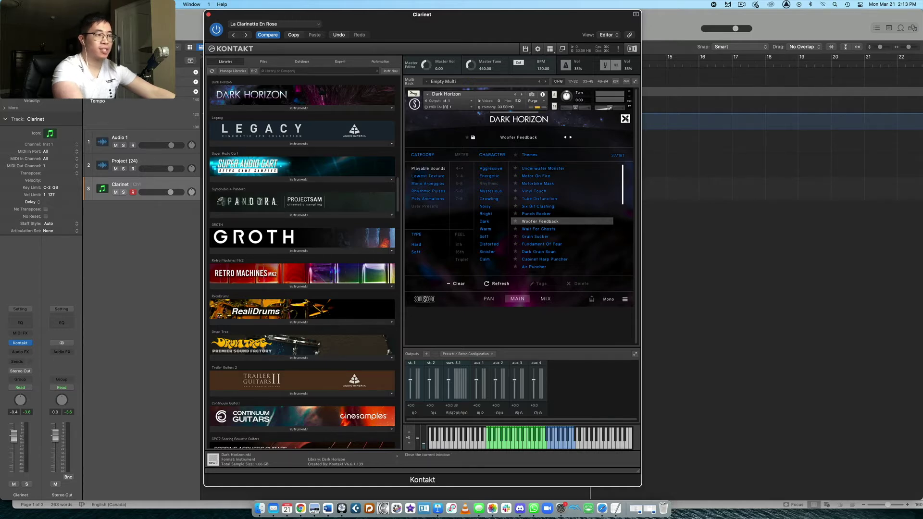
{"action": "left_click", "coordinate": [626, 119]}
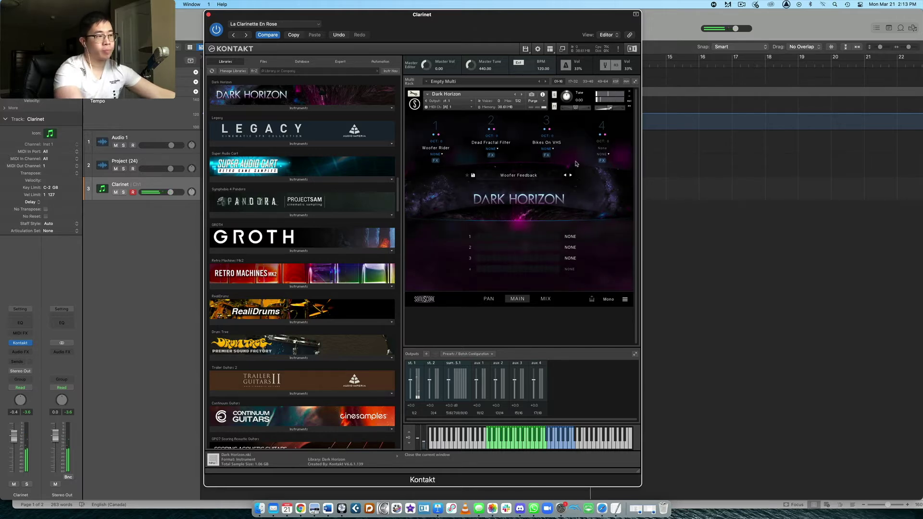
Reopen the theme browser and load the Black Hole theme from further down the Playable Sounds list
{"action": "left_click", "coordinate": [534, 176]}
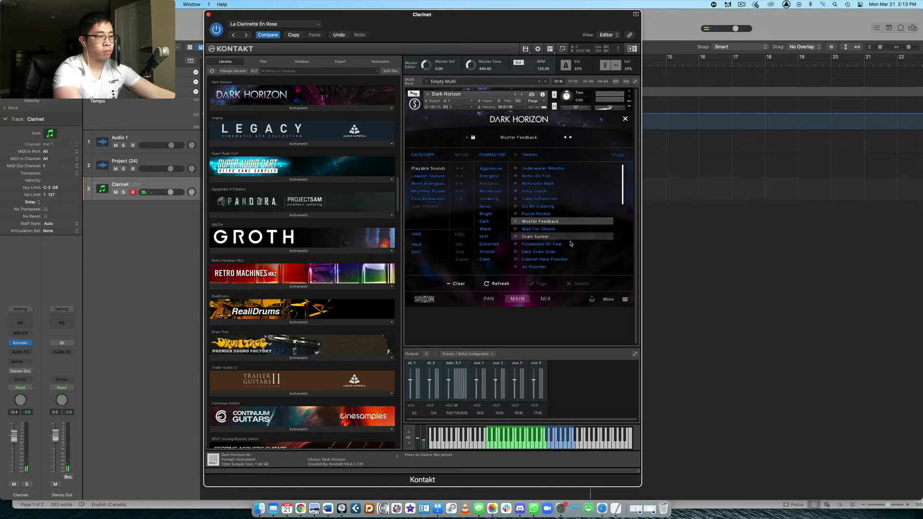
{"action": "left_click_drag", "start_coordinate": [623, 187], "coordinate": [623, 238]}
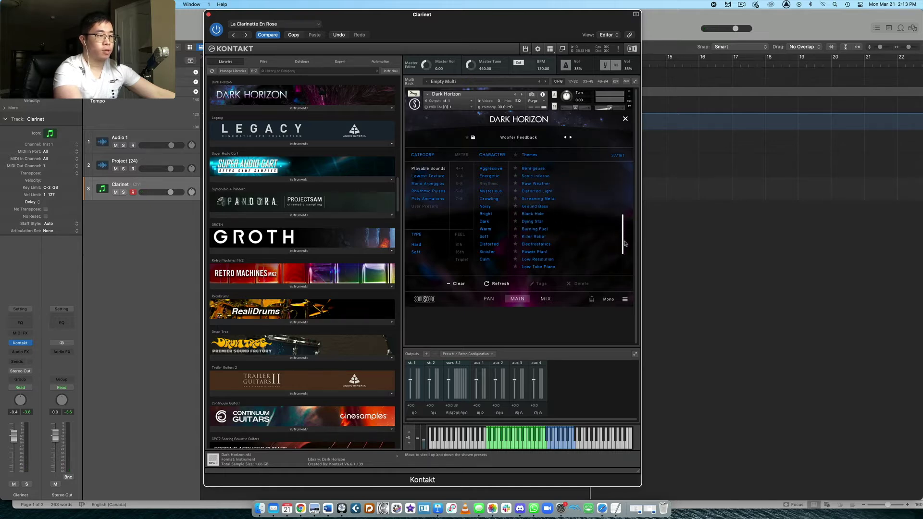
{"action": "left_click", "coordinate": [548, 214]}
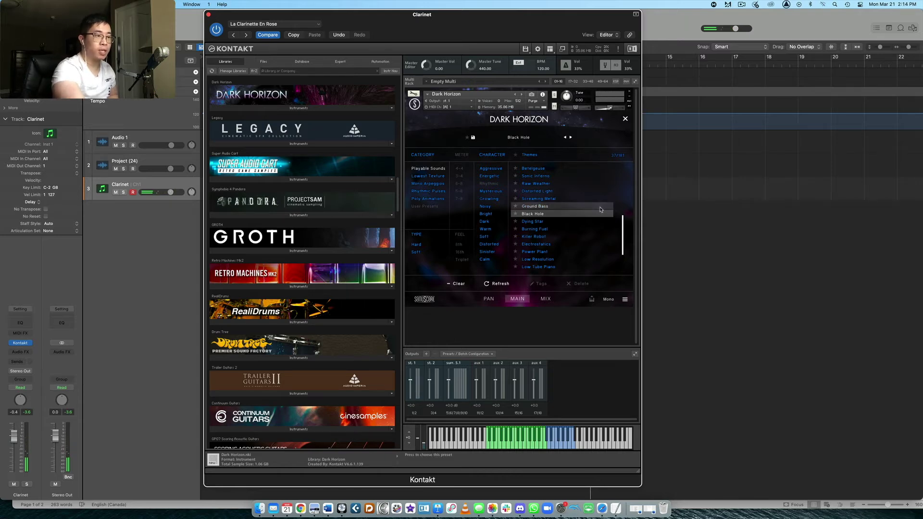
Replace the Playable Sounds filter with meter 3-4 and character Energetic, and load the High Voltage (3-4) theme
{"action": "left_click_drag", "start_coordinate": [624, 223], "coordinate": [623, 170]}
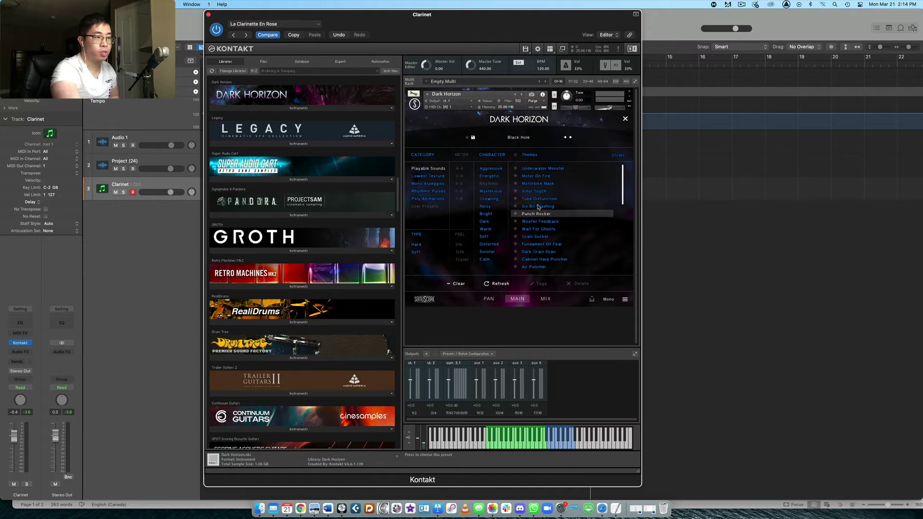
{"action": "left_click", "coordinate": [427, 168]}
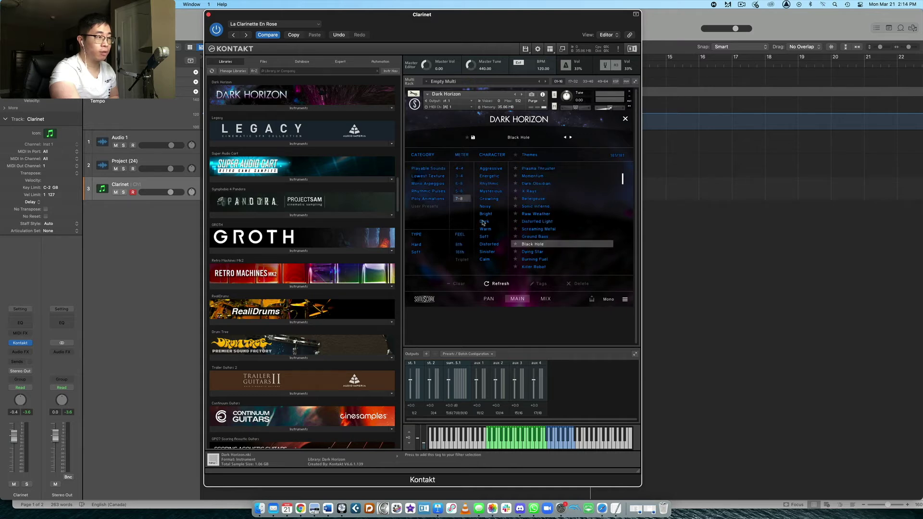
{"action": "left_click", "coordinate": [460, 175]}
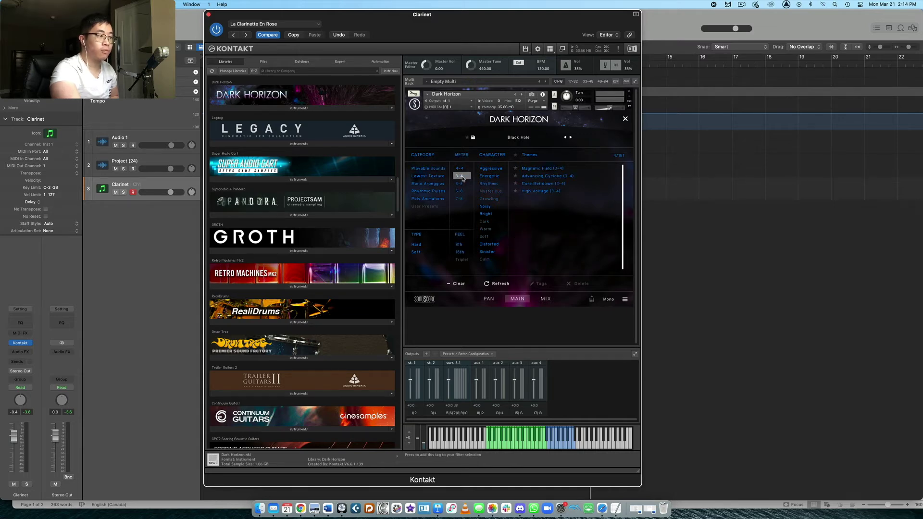
{"action": "left_click", "coordinate": [489, 176]}
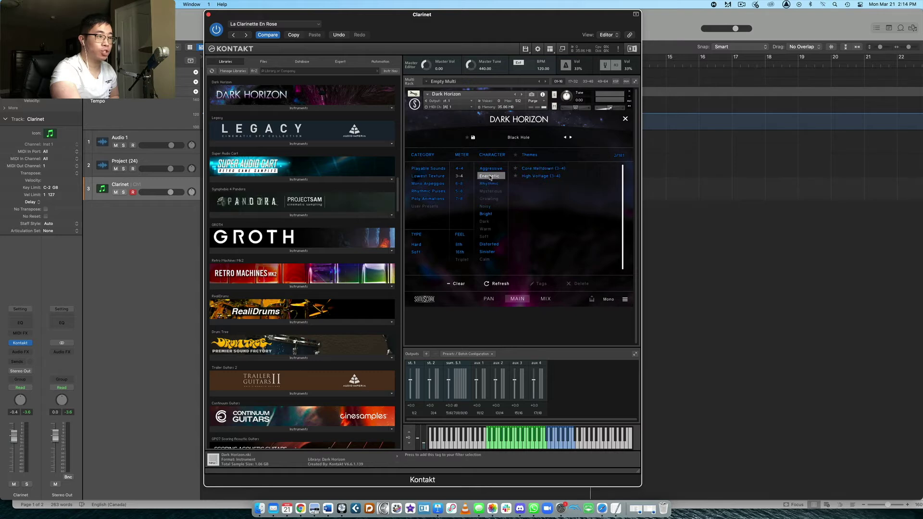
{"action": "left_click", "coordinate": [553, 177]}
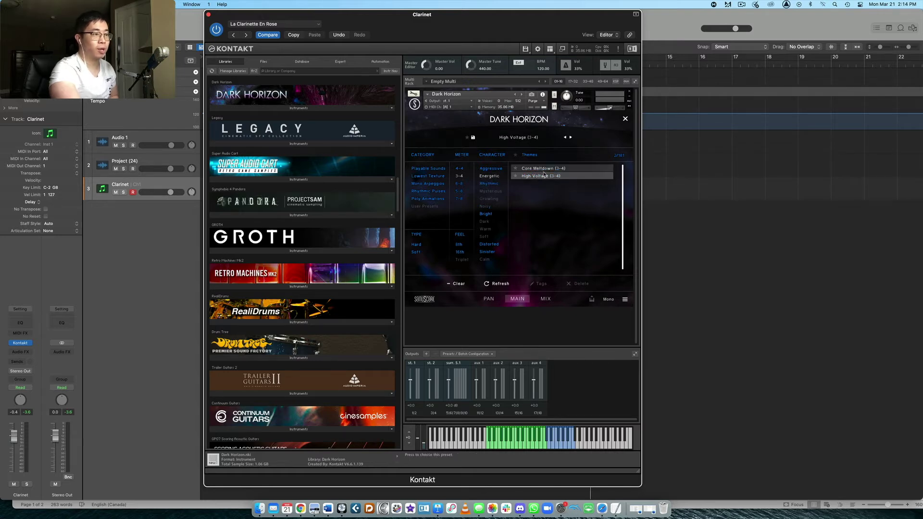
{"action": "left_click", "coordinate": [599, 178]}
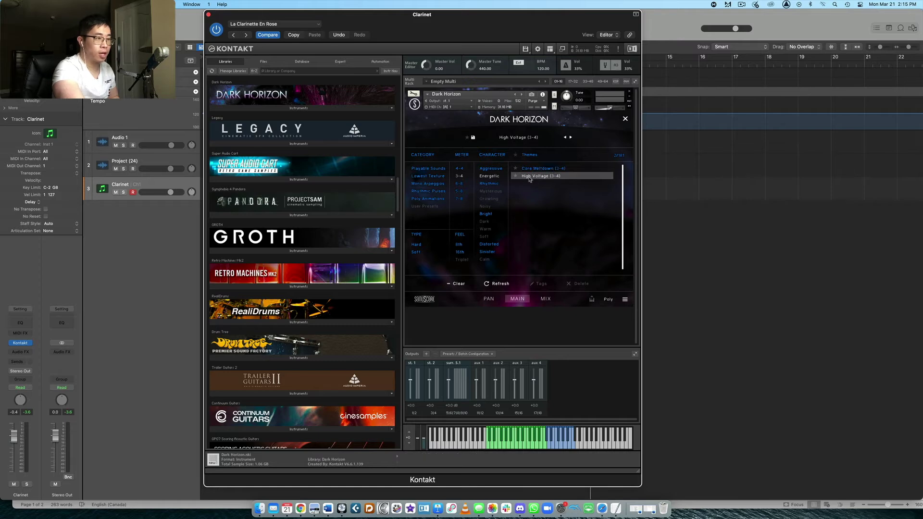
Filter the themes by Poly Animations, meter 4-4 and Warm, load Monster Steps and close the theme browser
{"action": "left_click", "coordinate": [431, 199]}
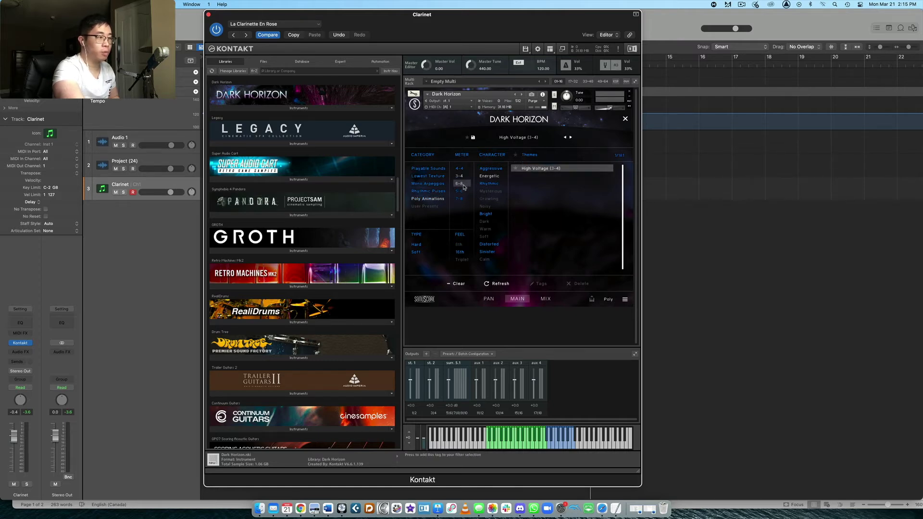
{"action": "left_click", "coordinate": [459, 168]}
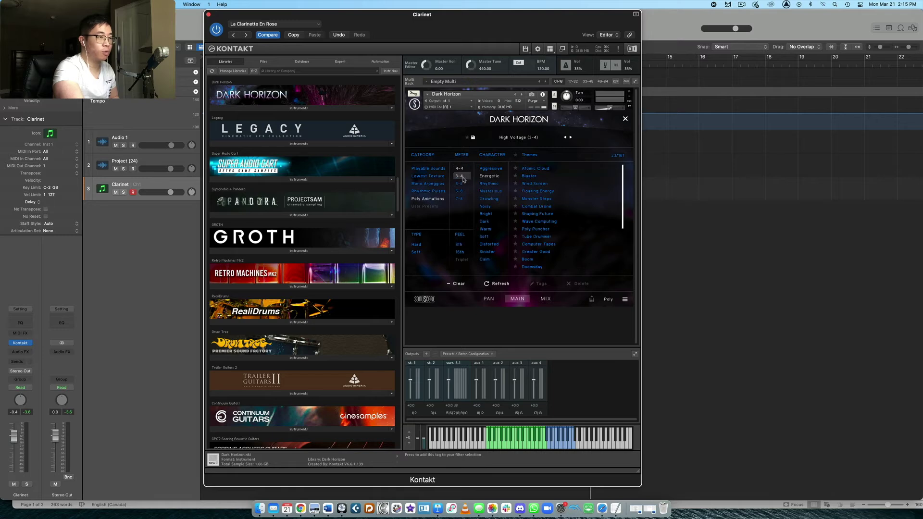
{"action": "left_click", "coordinate": [486, 229]}
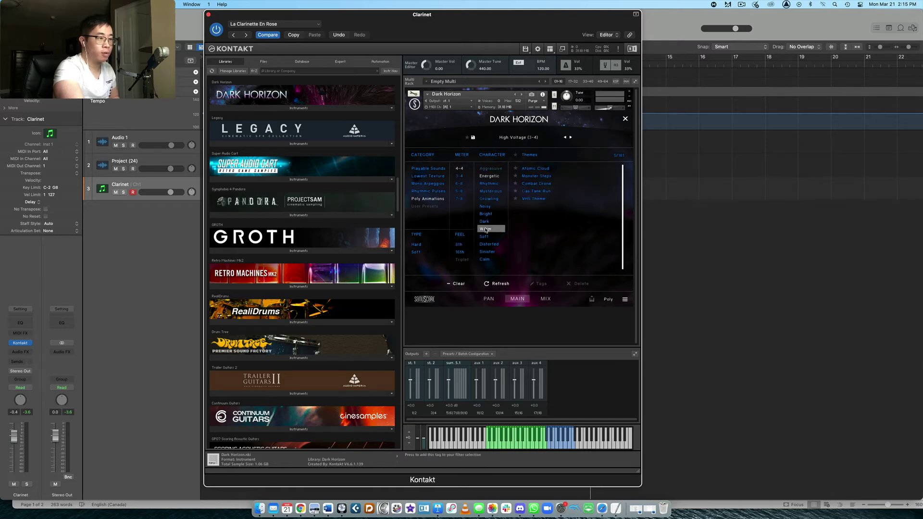
{"action": "left_click", "coordinate": [541, 176]}
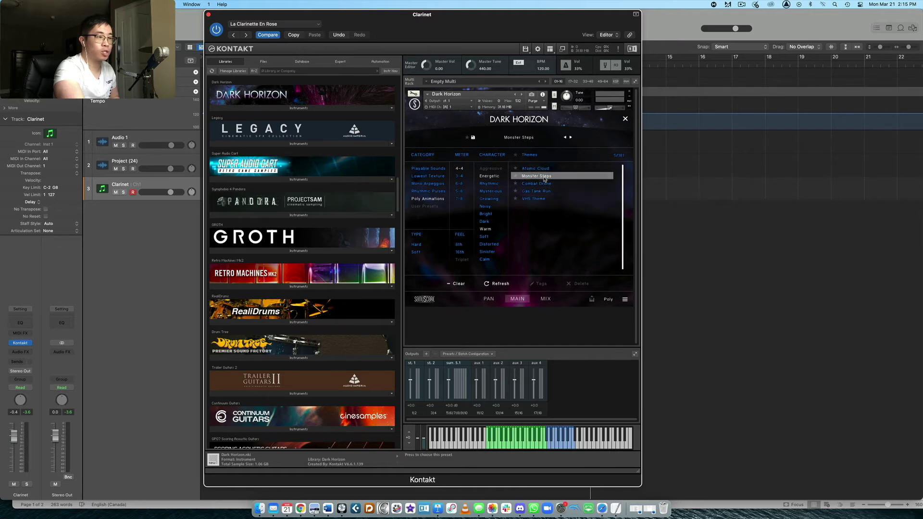
{"action": "left_click", "coordinate": [625, 119]}
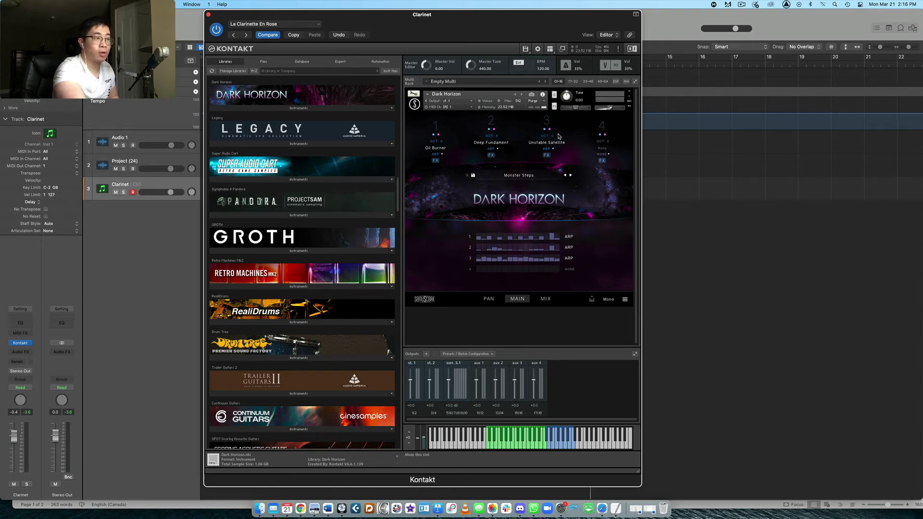
Mute and unmute slot 3, Unstable Satellite, twice to compare the sound, and solo that slot
{"action": "left_click", "coordinate": [550, 132]}
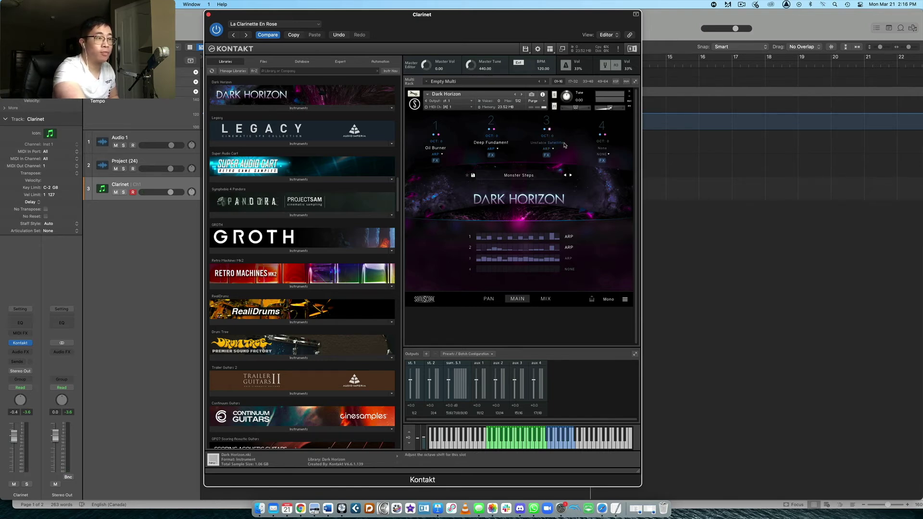
{"action": "left_click", "coordinate": [550, 130]}
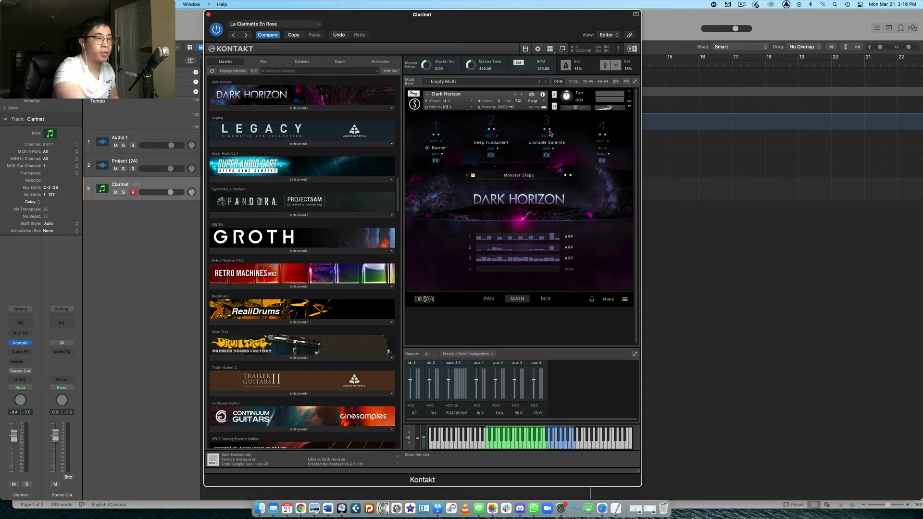
{"action": "left_click", "coordinate": [550, 131]}
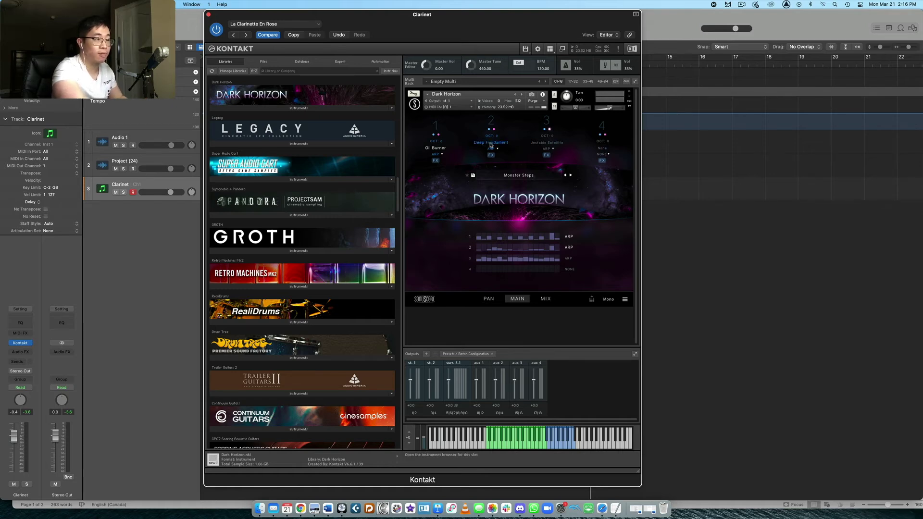
{"action": "left_click", "coordinate": [550, 129]}
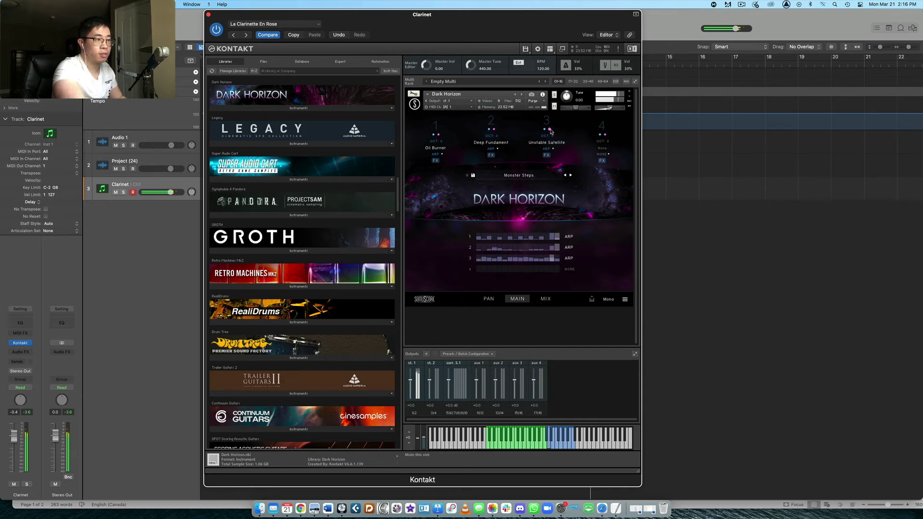
{"action": "left_click", "coordinate": [545, 129]}
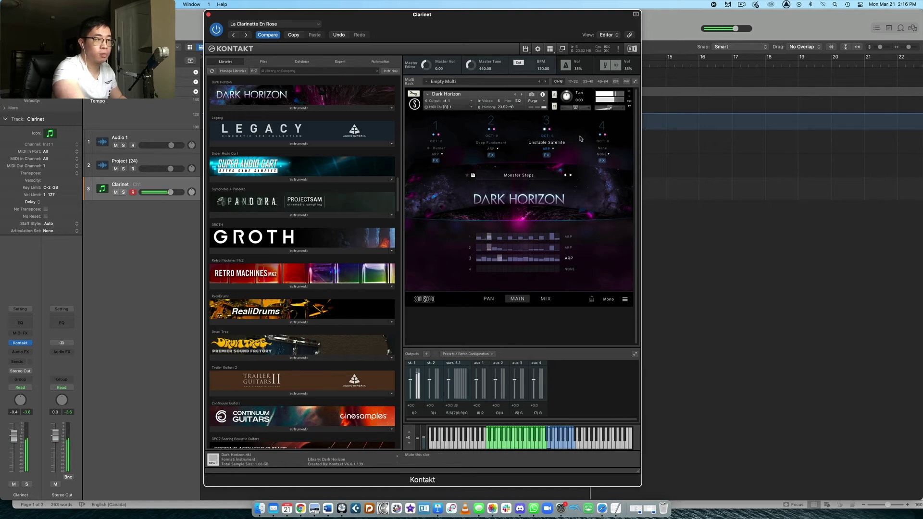
Unsolo slot 3, Unstable Satellite, and redraw the step values across the second half of its arpeggiator pattern
{"action": "left_click", "coordinate": [545, 129]}
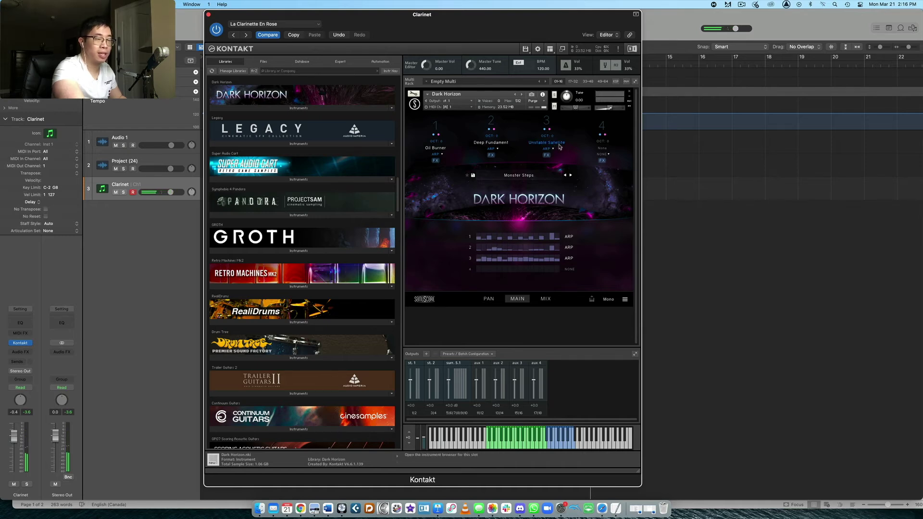
{"action": "left_click", "coordinate": [546, 123]}
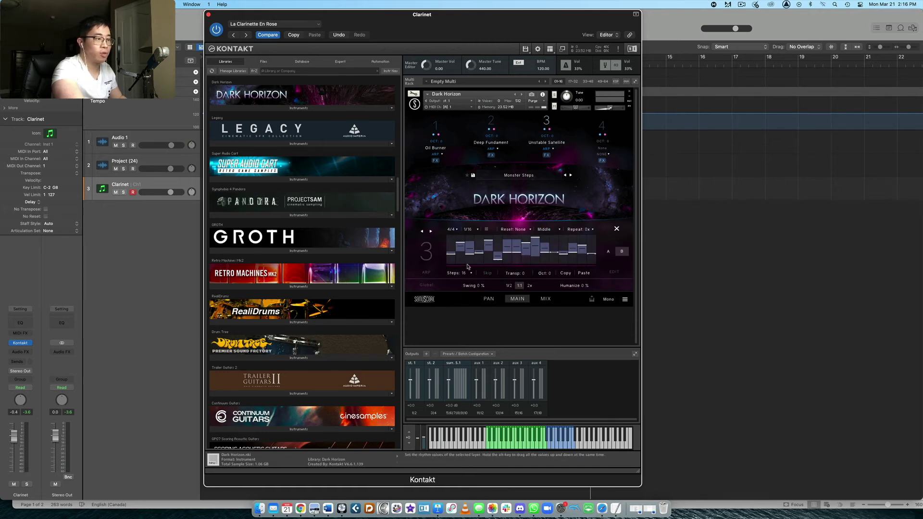
{"action": "mouse_move", "coordinate": [503, 260]}
{"action": "left_mouse_down"}
{"action": "mouse_move", "coordinate": [489, 247]}
{"action": "mouse_move", "coordinate": [508, 246]}
{"action": "mouse_move", "coordinate": [522, 260]}
{"action": "mouse_move", "coordinate": [572, 253]}
{"action": "mouse_move", "coordinate": [602, 262]}
{"action": "left_mouse_up"}
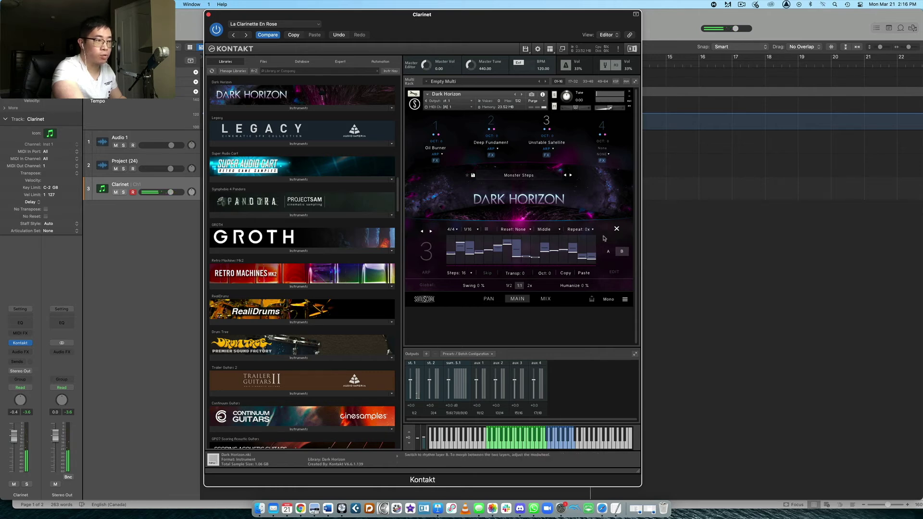
Examine slot 3's arpeggiator options for time signature, note rate, reset and step count, and close the arpeggiator editor
{"action": "left_click", "coordinate": [451, 230]}
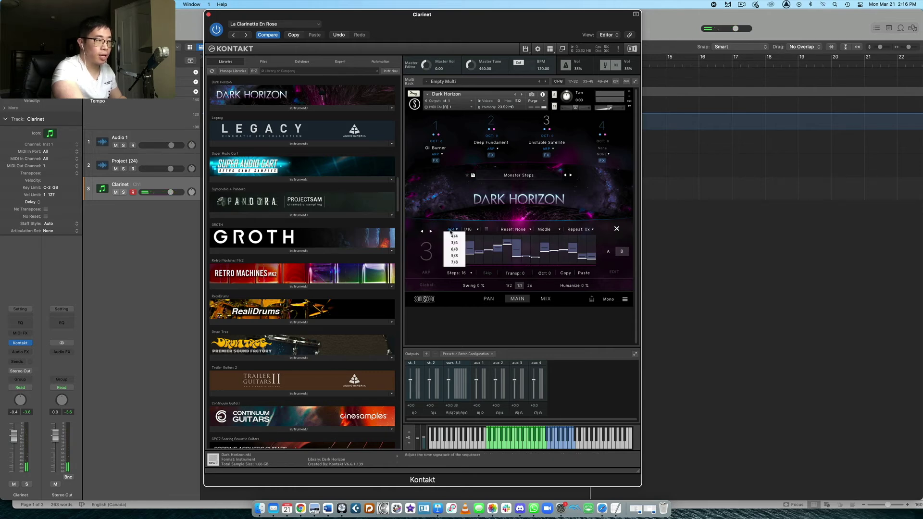
{"action": "left_click", "coordinate": [475, 230]}
{"action": "left_click", "coordinate": [517, 226]}
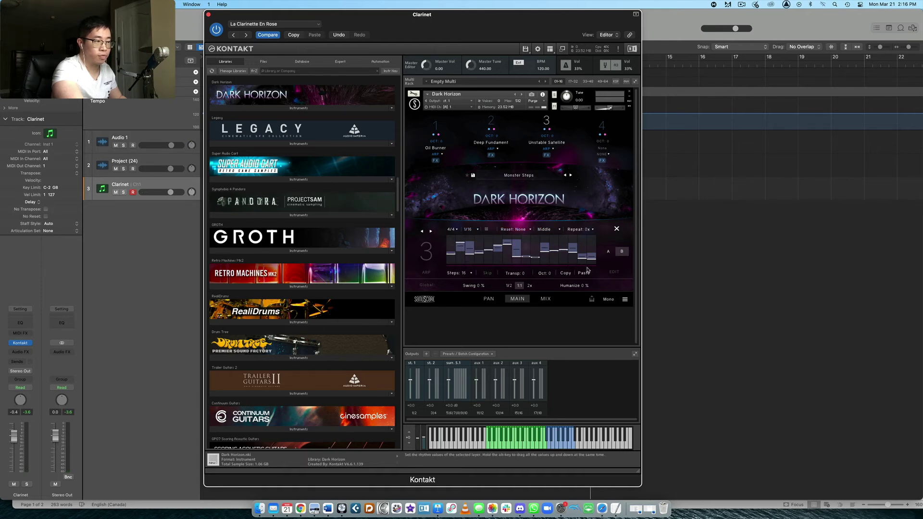
{"action": "left_click", "coordinate": [469, 273]}
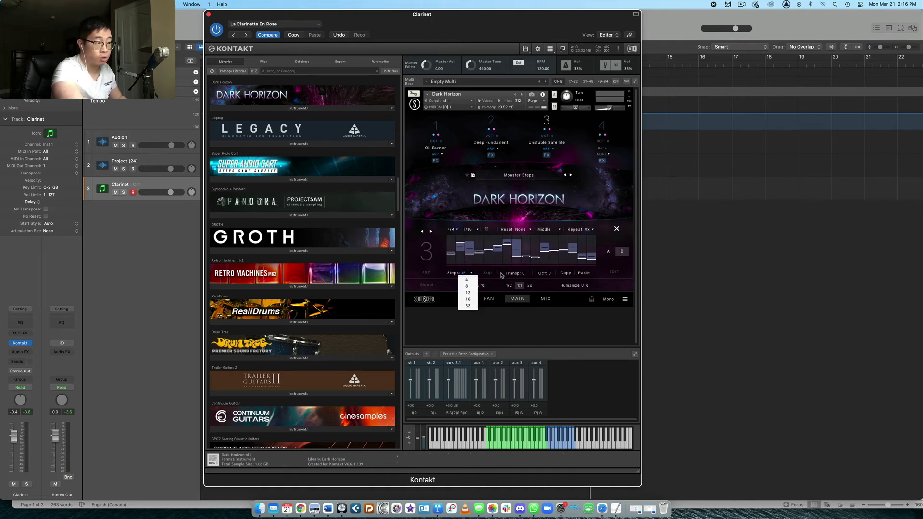
{"action": "left_click", "coordinate": [433, 267]}
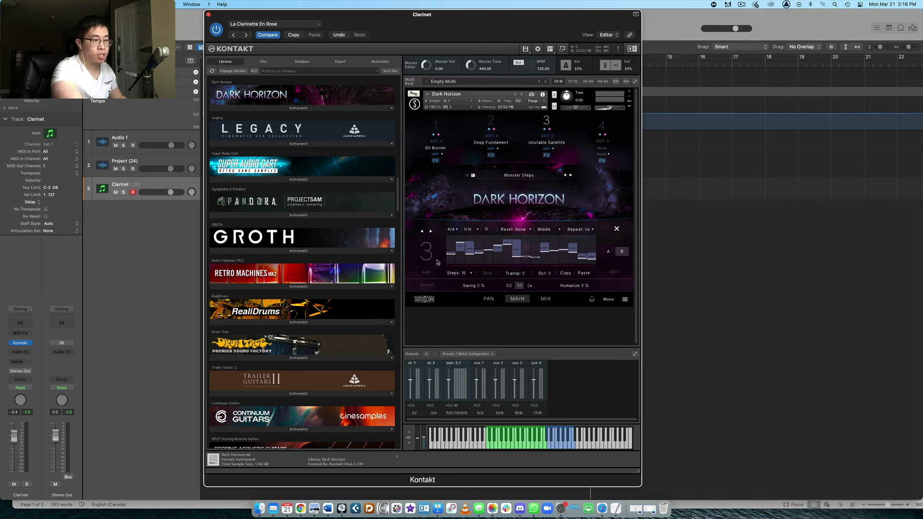
{"action": "left_click", "coordinate": [617, 229]}
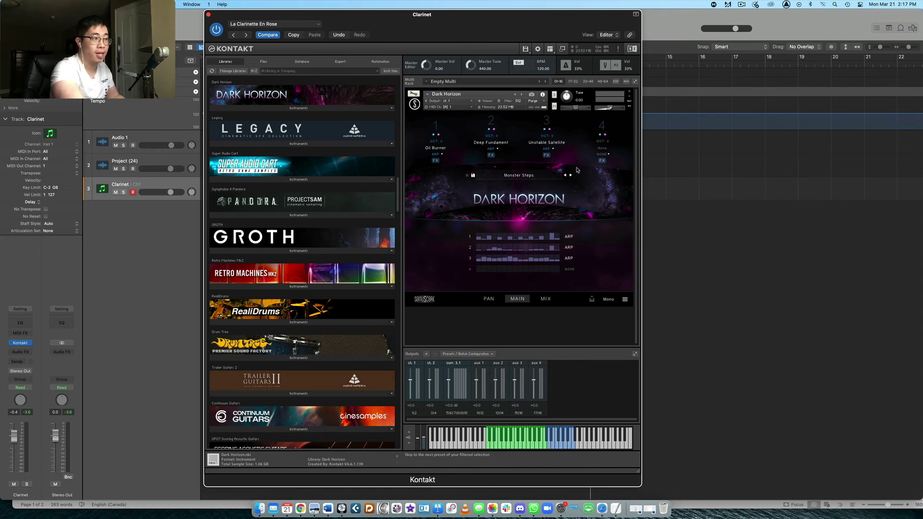
{"action": "scroll", "coordinate": [374, 184], "scroll_direction": "up", "scroll_amount": 3}
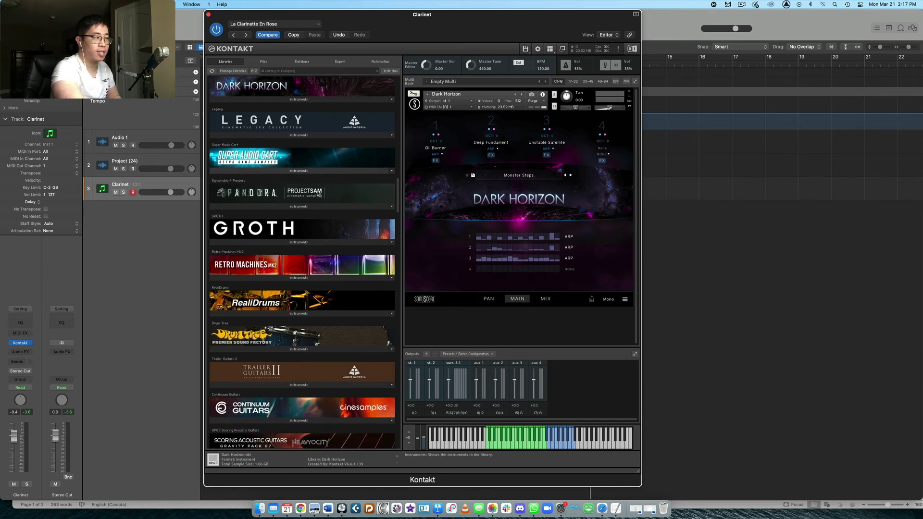